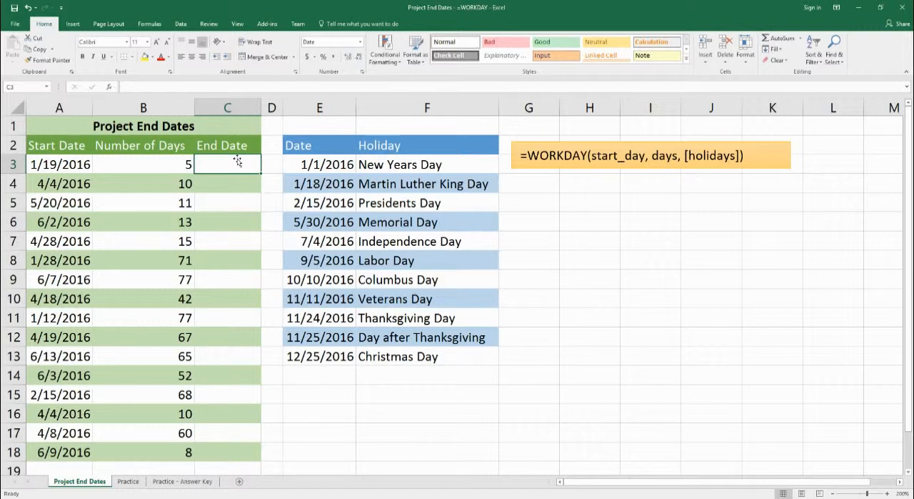
drag(79, 129, 214, 456)
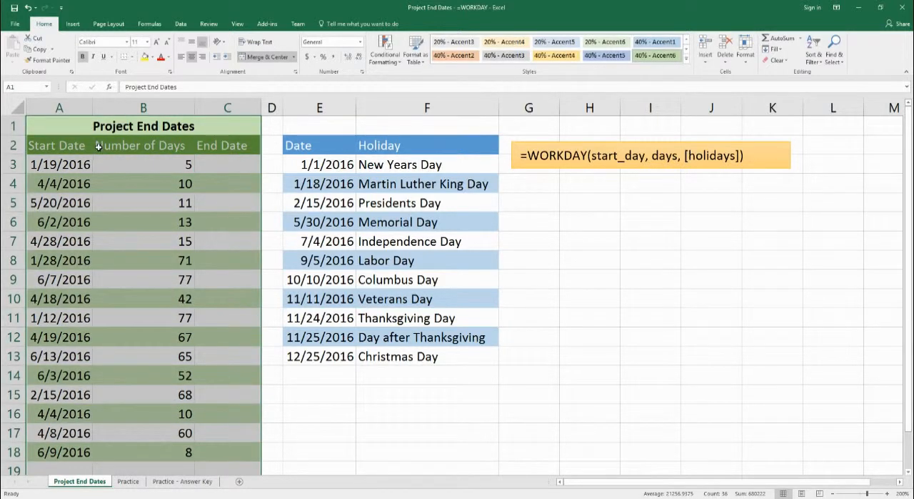
click(66, 168)
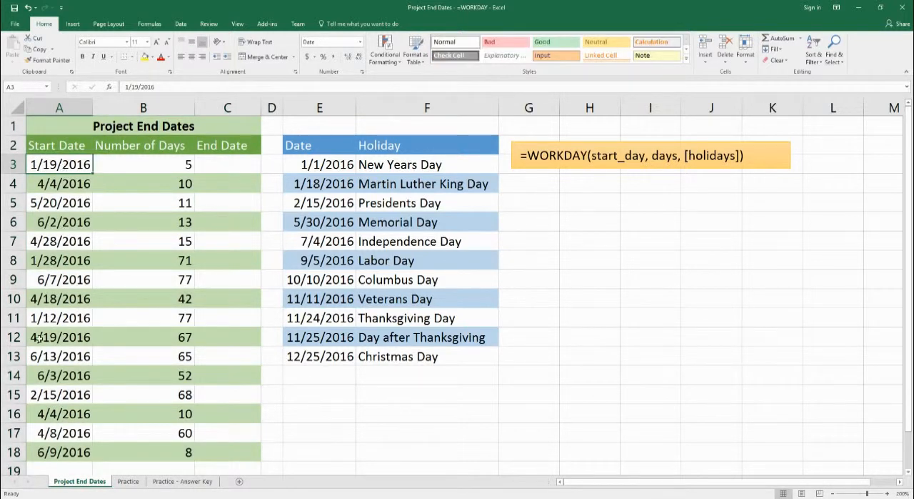
click(153, 169)
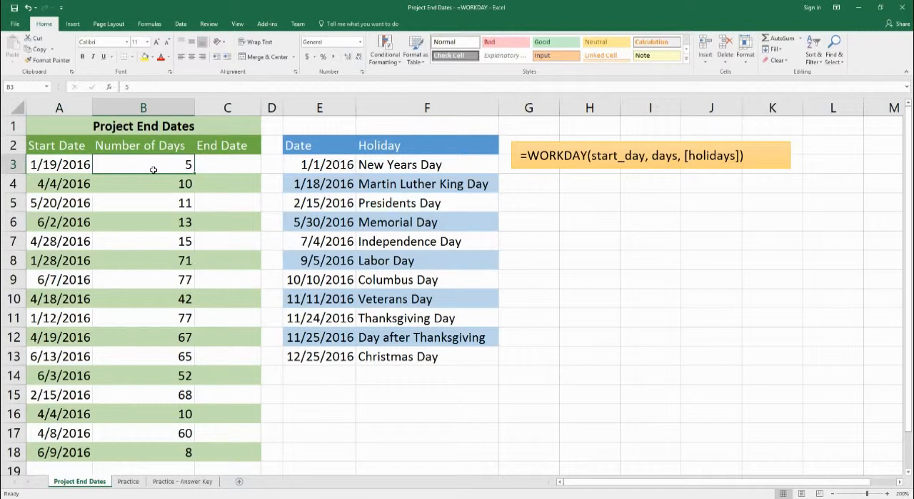
Step: Begin a WORKDAY formula in C3 with A3 as the start date and B3 as the number of days
click(228, 166)
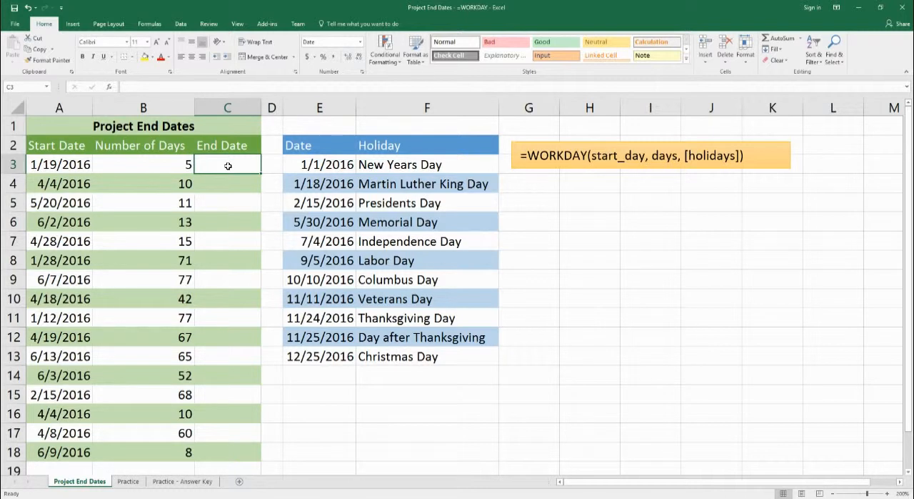
text(=workday()
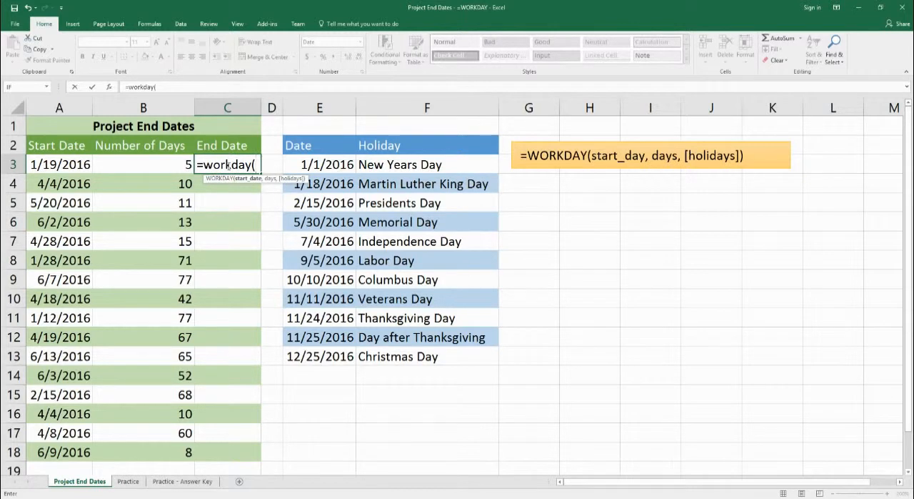
click(67, 167)
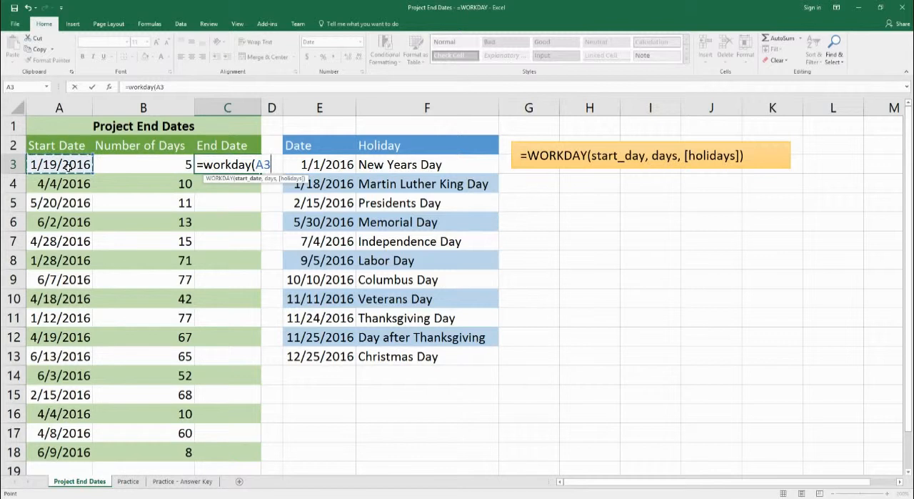
text(,)
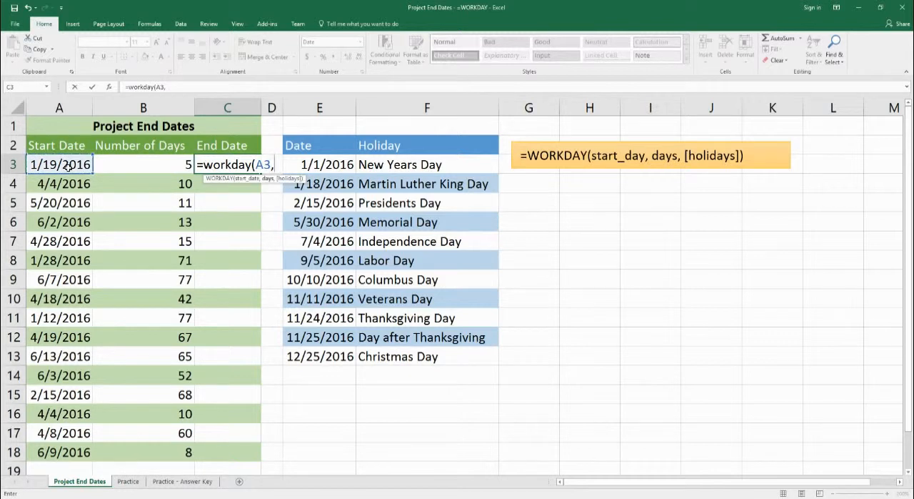
click(130, 166)
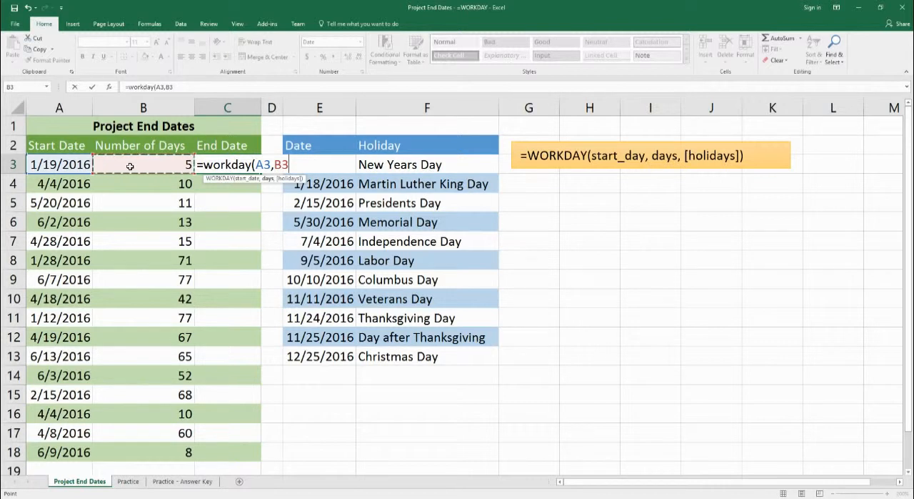
Step: Complete the formula in C3 with the row-locked holiday range E$3:E$13 and enter it
text(,)
text(e)
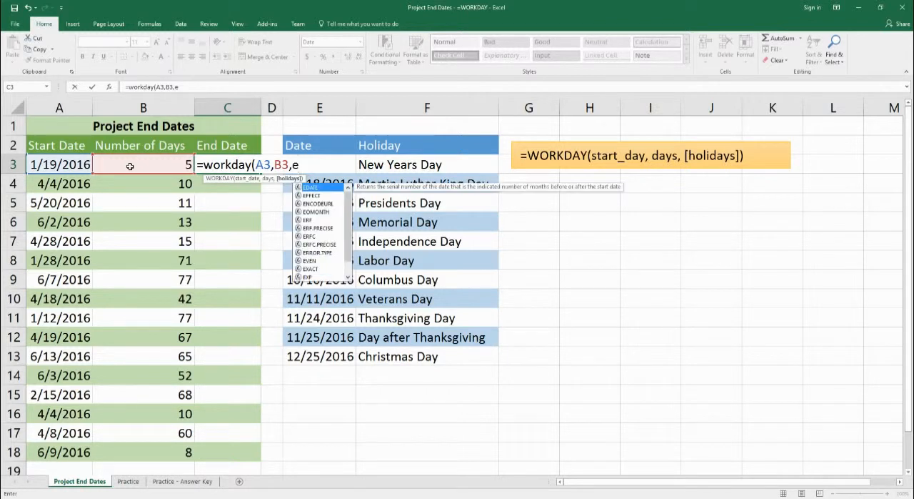
text($3)
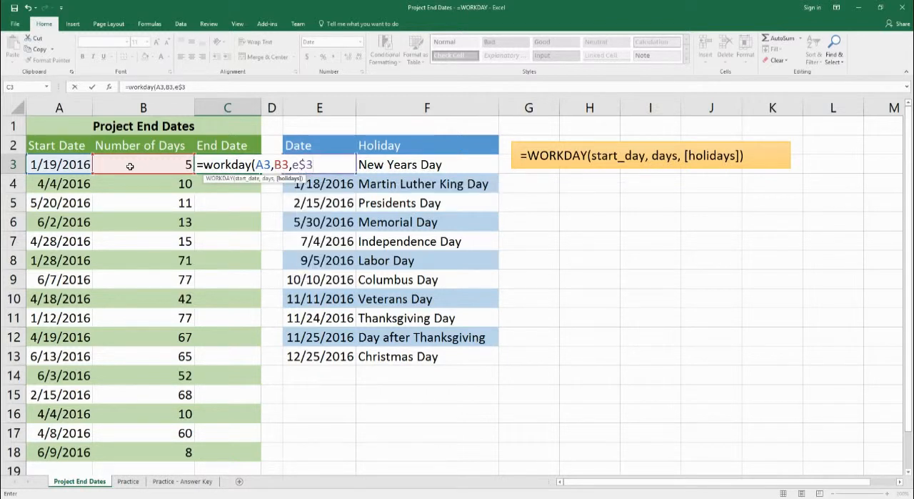
text(:)
text(3$)
key(BackSpace)
key(BackSpace)
text(e$13)
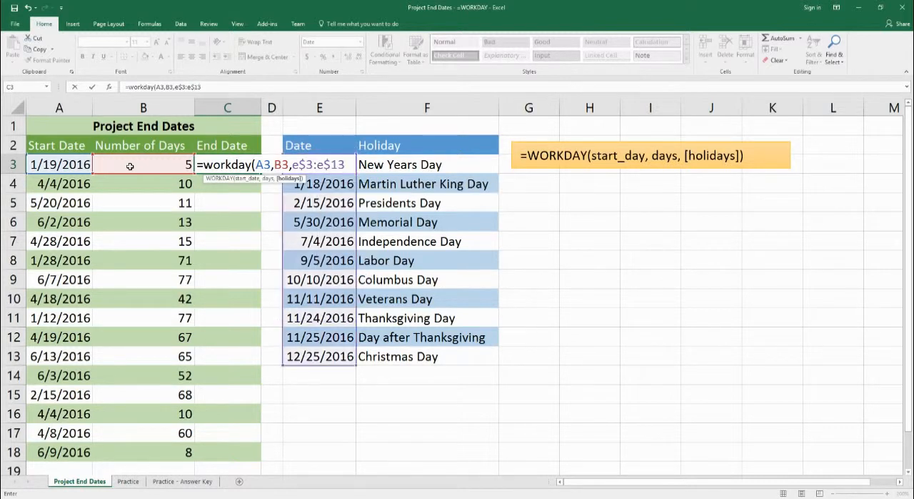
text())
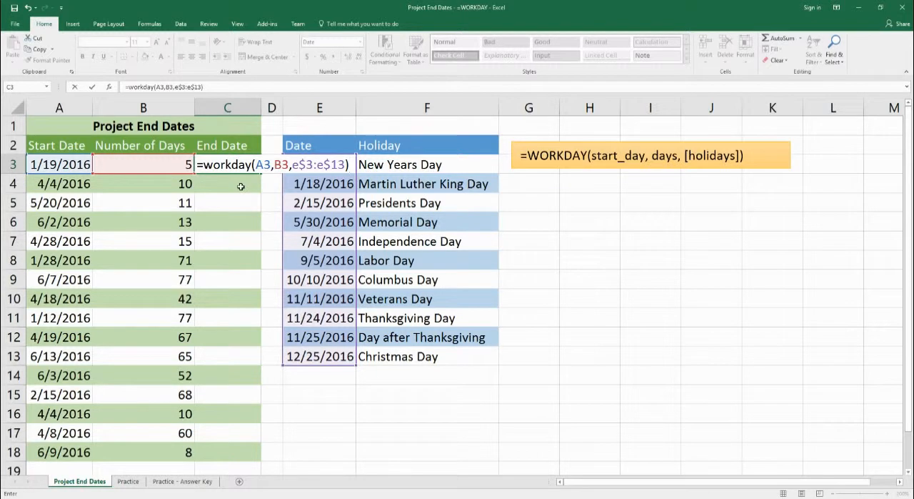
key(Return)
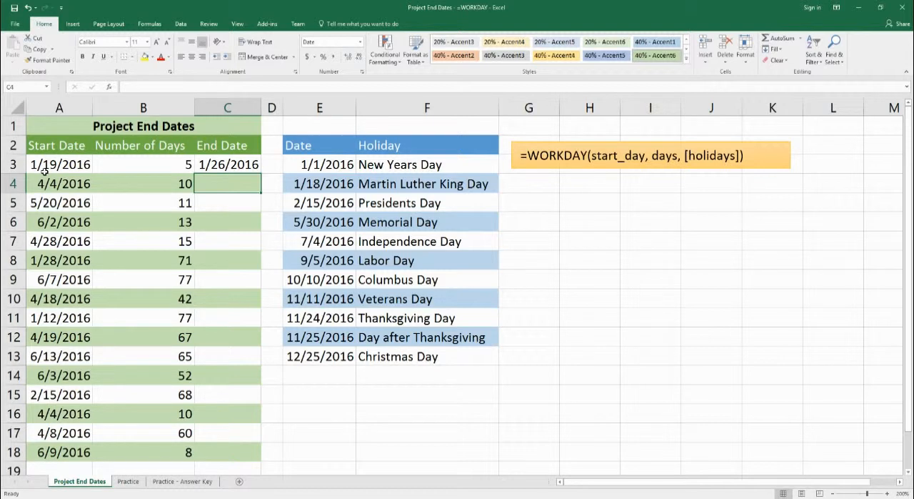
click(160, 172)
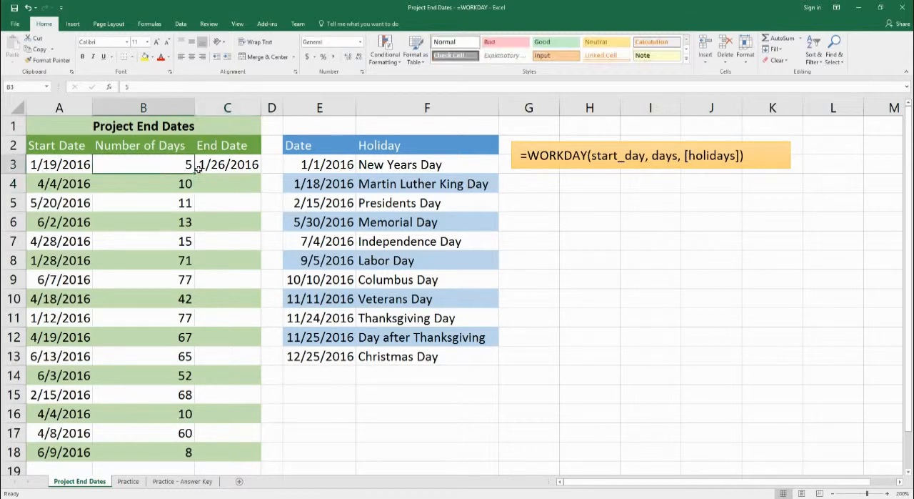
click(220, 164)
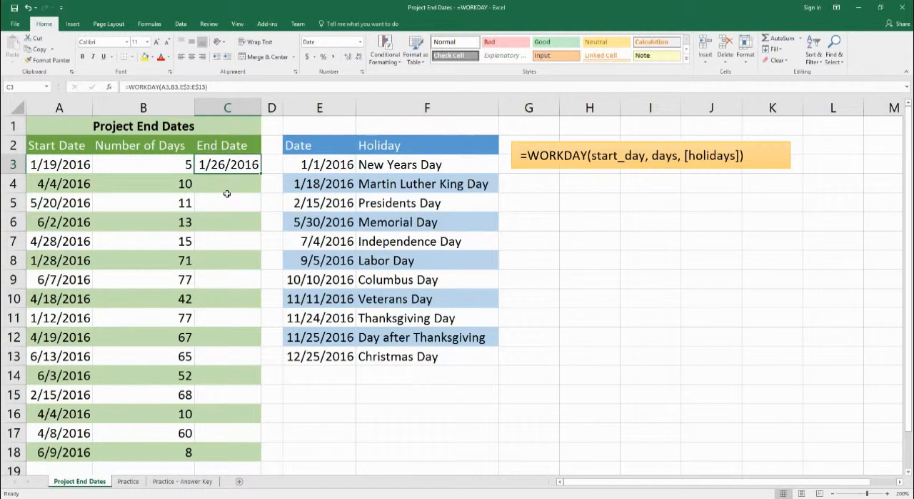
click(178, 170)
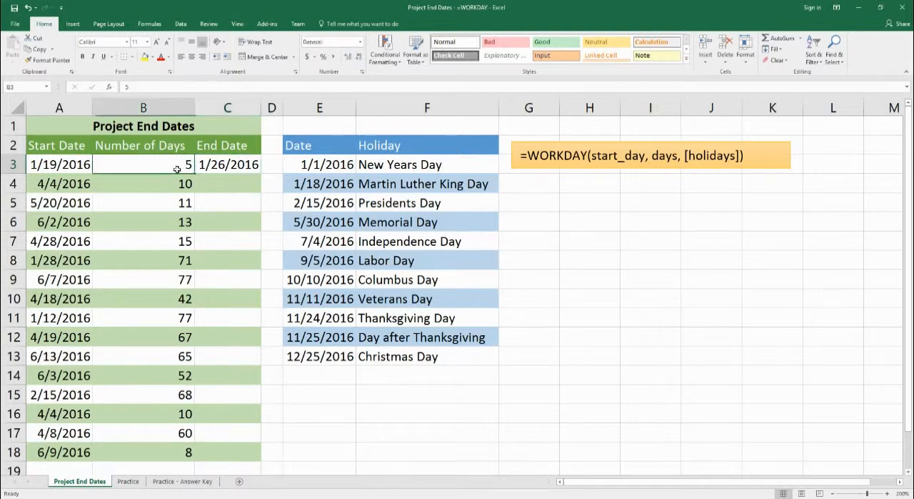
click(78, 168)
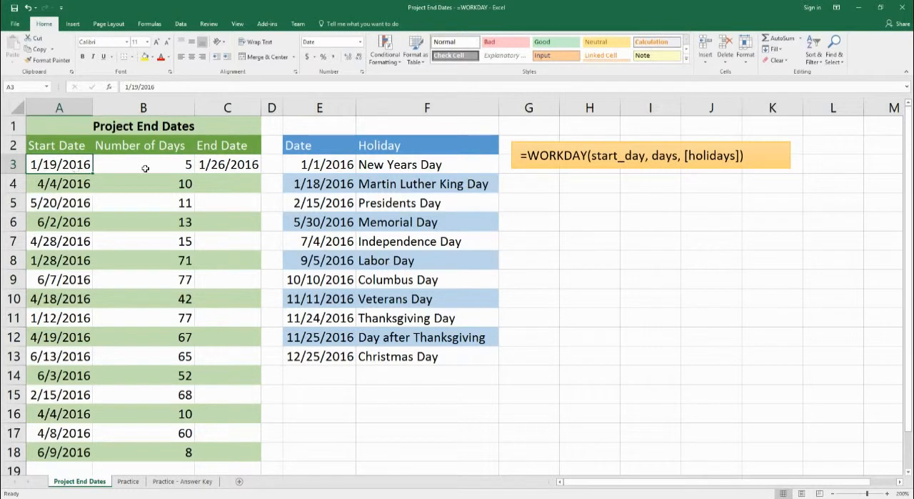
click(217, 167)
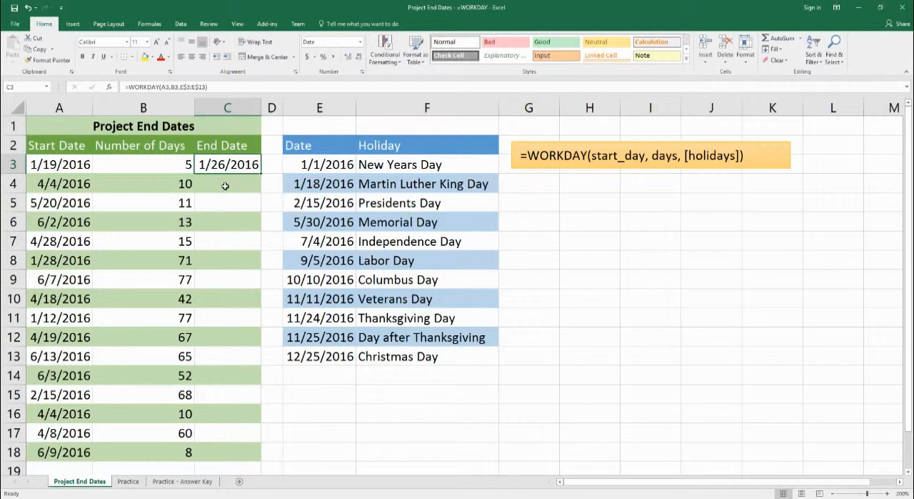
Step: Begin a WORKDAY formula in C4 using start date A4 and number of days B4
click(225, 185)
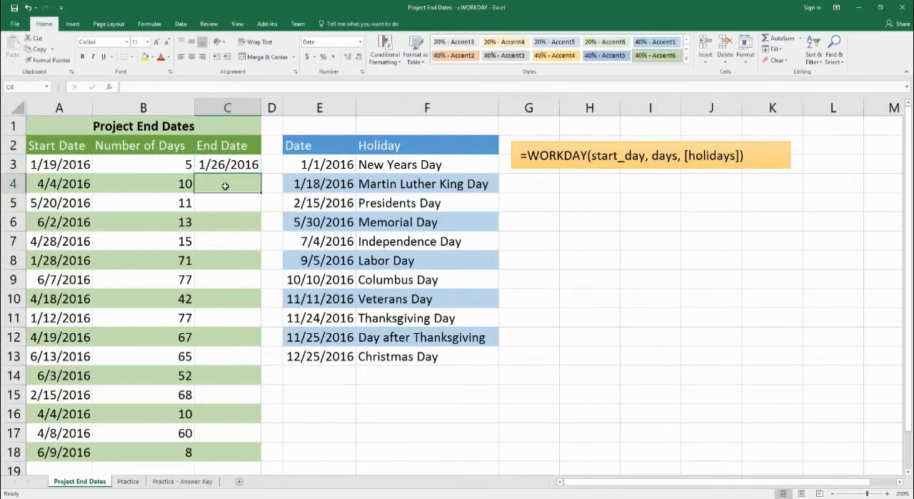
text(=workday()
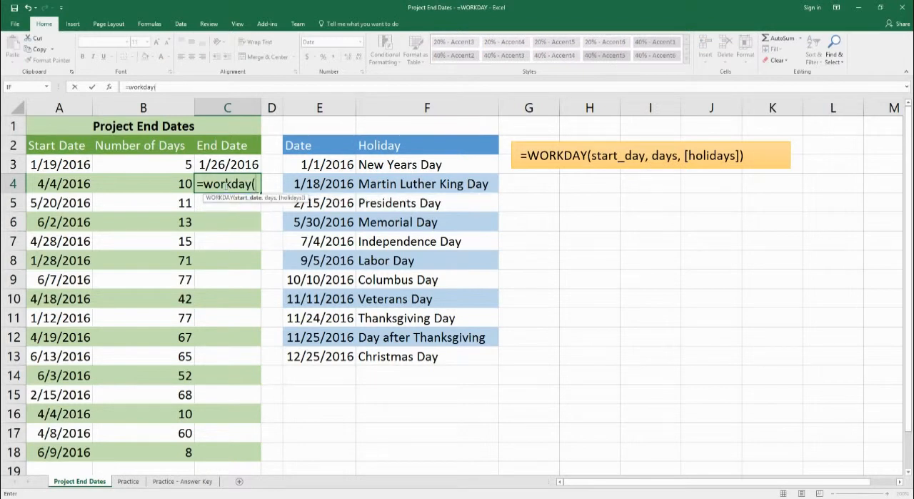
key(Left)
key(Left)
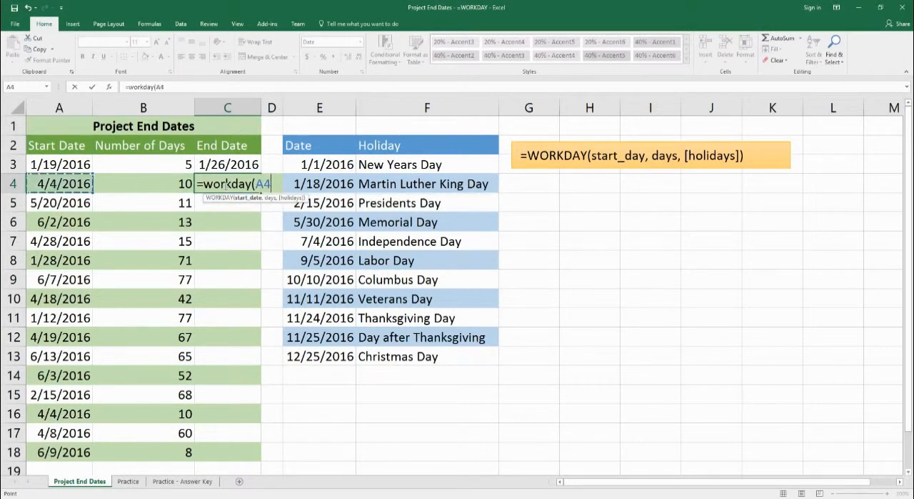
text(,)
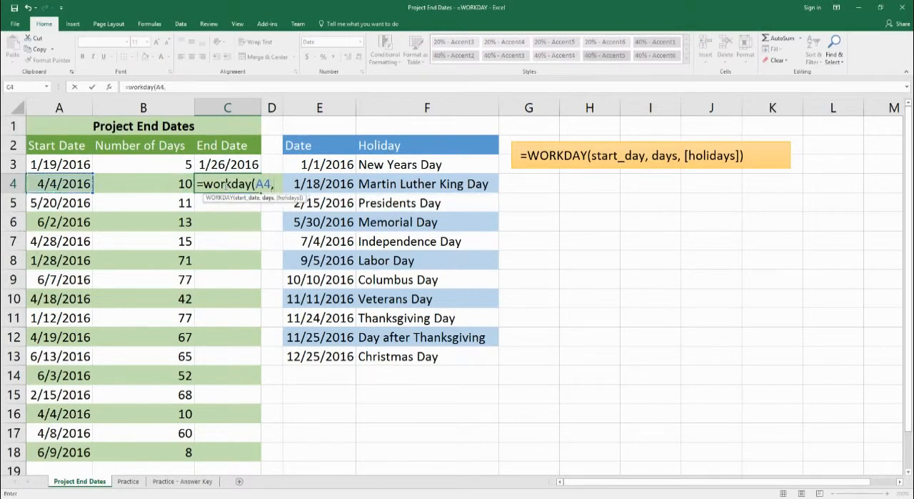
key(Left)
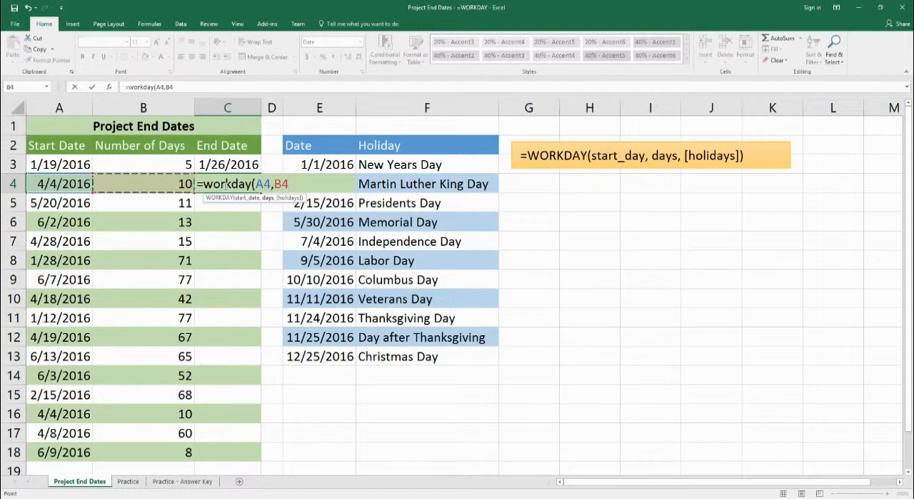
Step: Finish the C4 formula by adding E$3:E$13 as its holidays argument, and enter it
text(:)
key(BackSpace)
text(,)
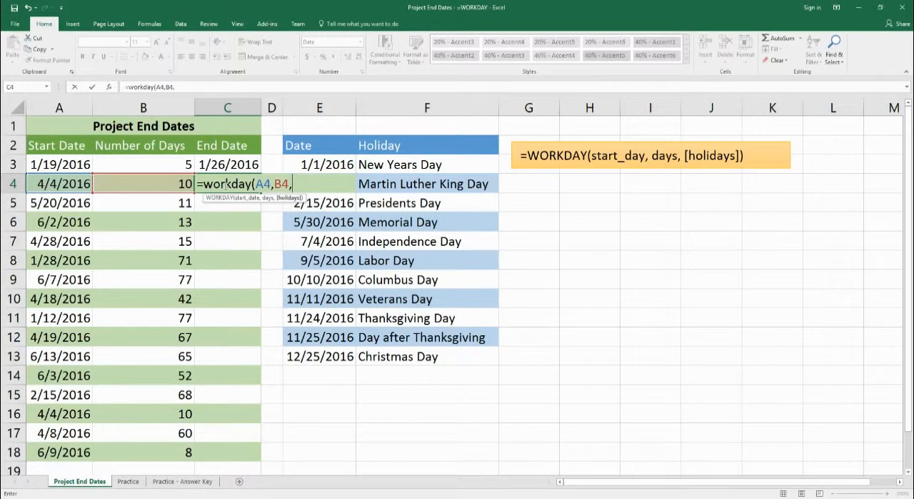
text(e$3:e$13)
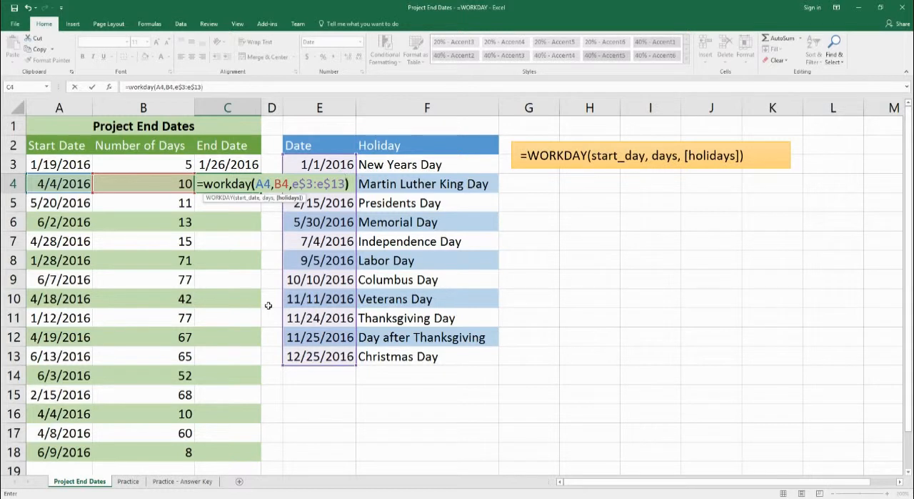
key(Return)
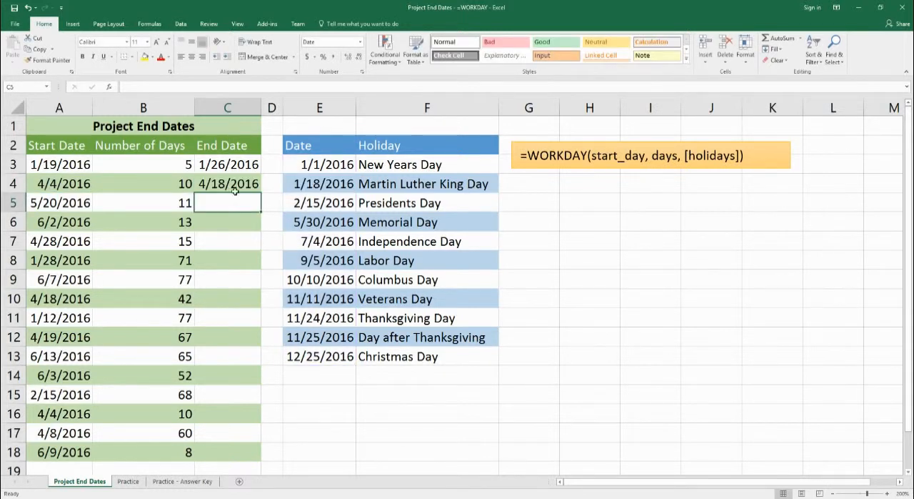
Step: Fill the WORKDAY formulas from C3:C4 down the End Date column through C18
drag(228, 164, 227, 183)
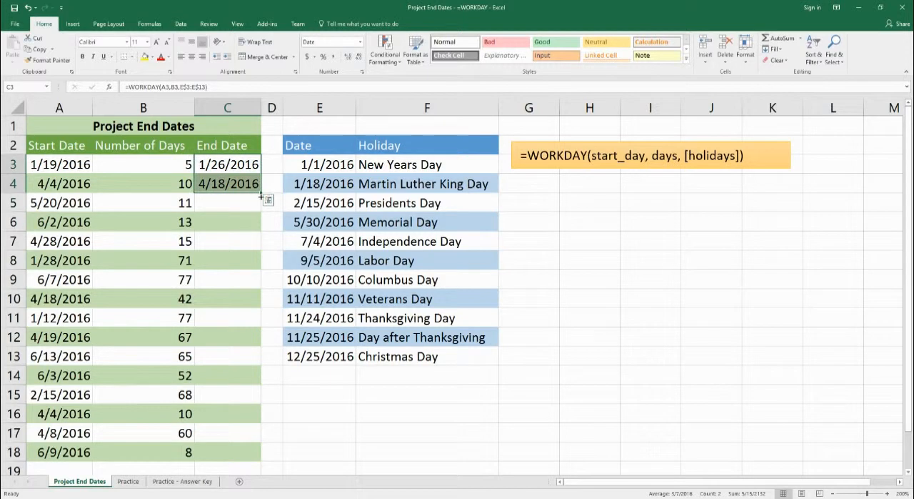
drag(261, 195, 236, 461)
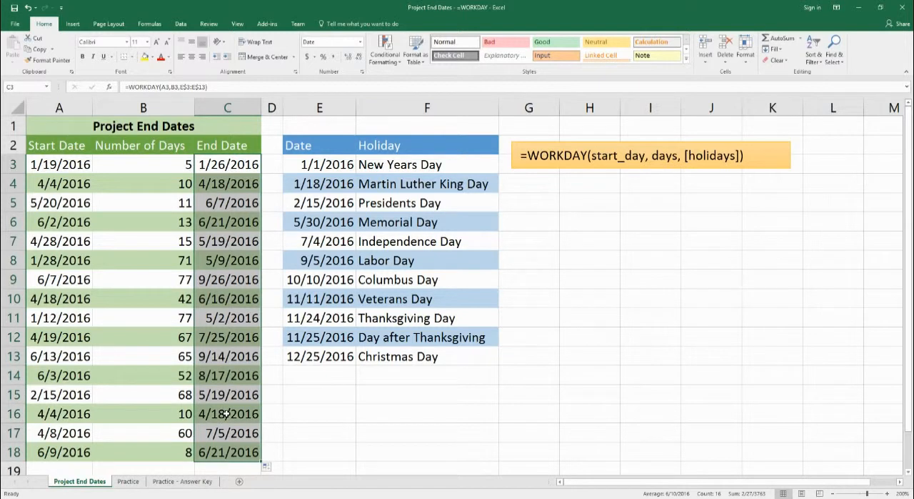
click(54, 225)
click(146, 226)
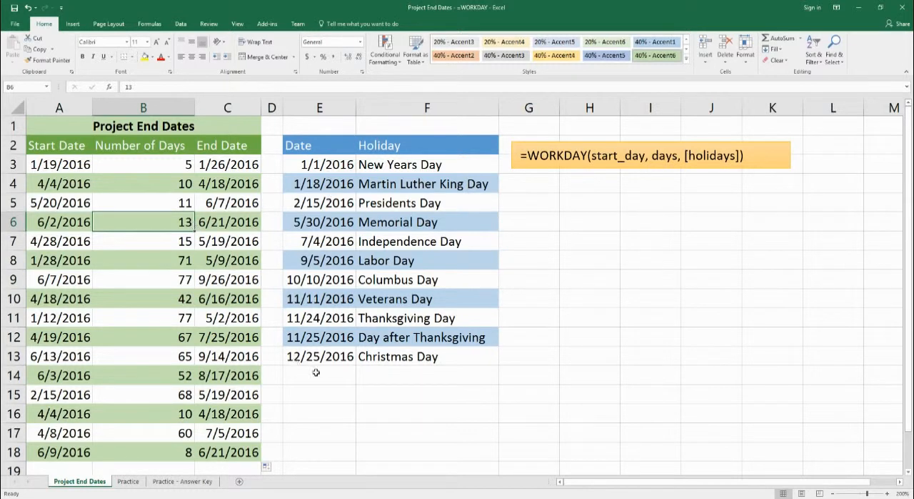
Step: Switch to the Practice sheet and review its start dates, day counts, empty end date cells and holiday list
click(128, 480)
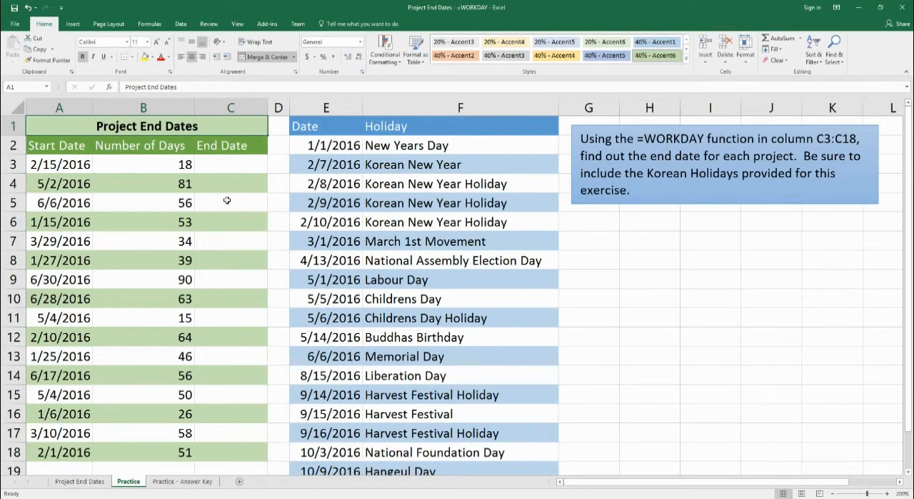
drag(72, 173, 80, 459)
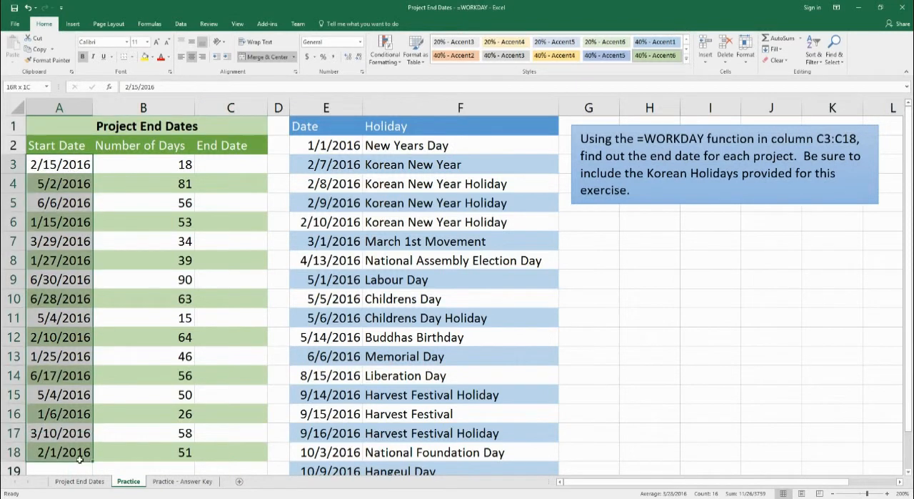
drag(178, 165, 157, 447)
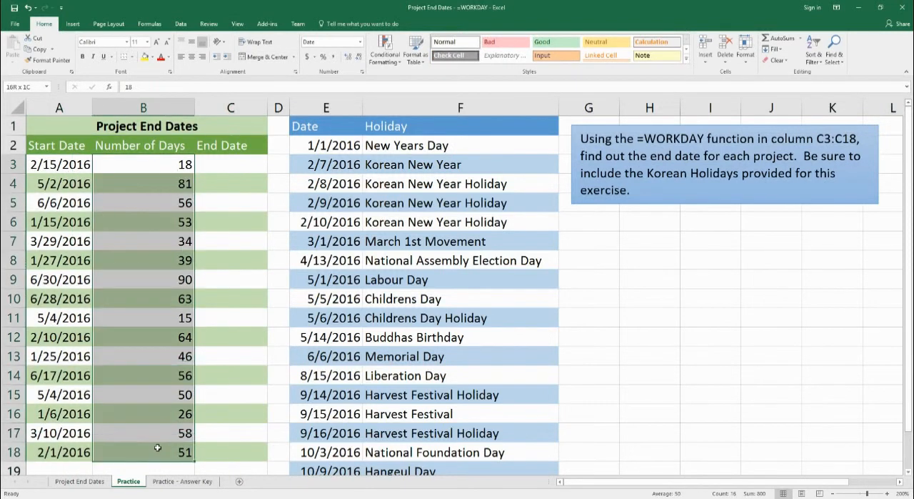
drag(241, 171, 234, 453)
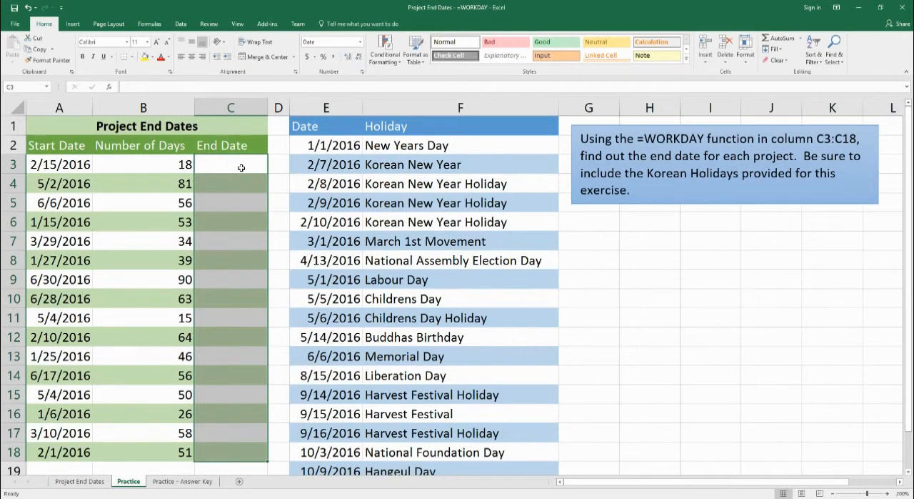
click(312, 145)
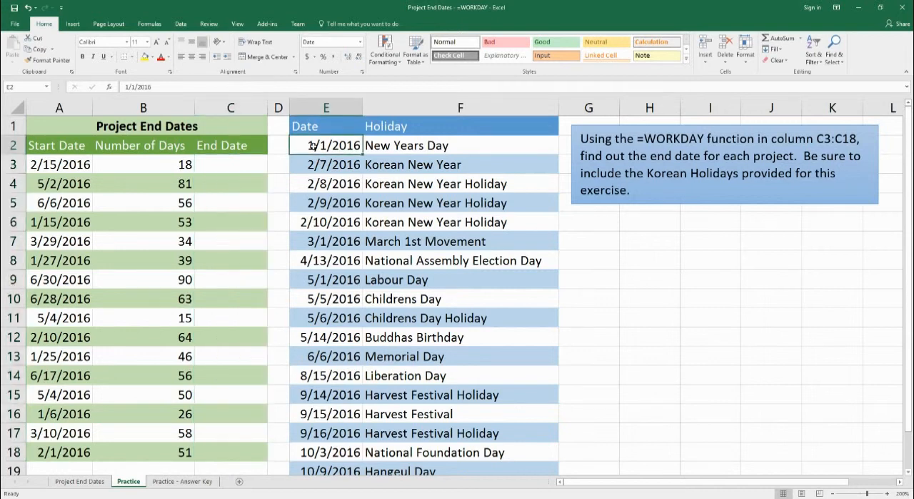